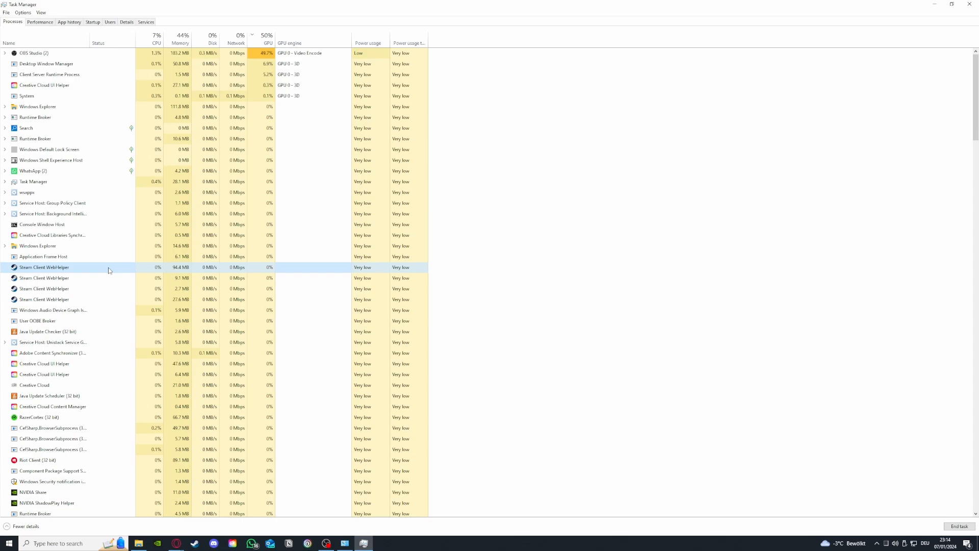
End the highlighted Steam Client WebHelper process that uses the most memory of the Steam helper processes.
{"action": "right_click", "coordinate": [109, 270]}
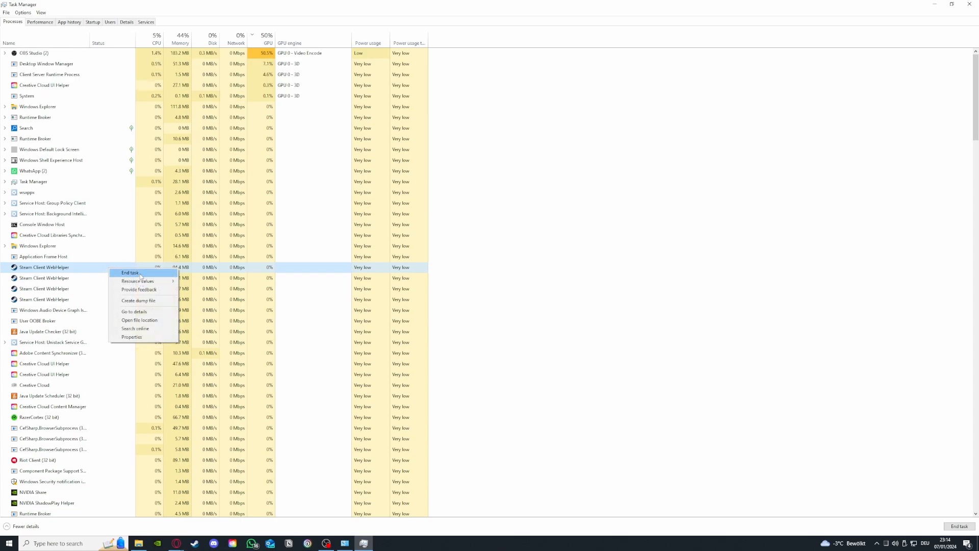
{"action": "left_click", "coordinate": [140, 276]}
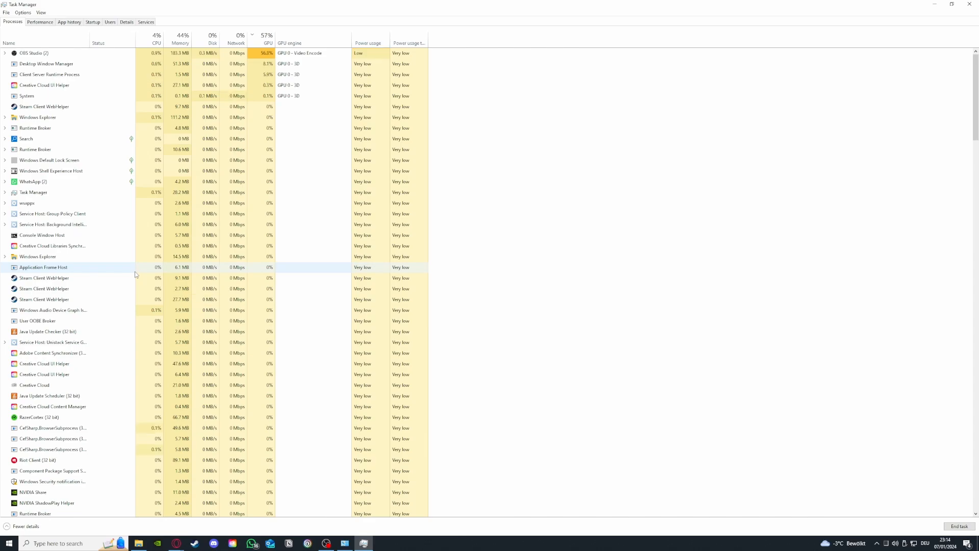
Review the memory, CPU and GPU 0 performance graphs, and look through the list of running processes.
{"action": "left_click", "coordinate": [40, 22]}
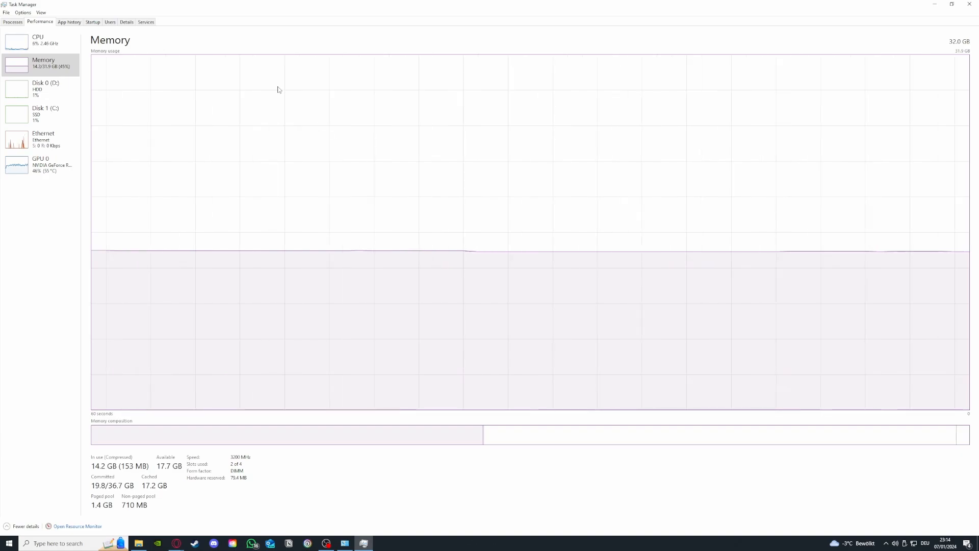
{"action": "left_click", "coordinate": [37, 53]}
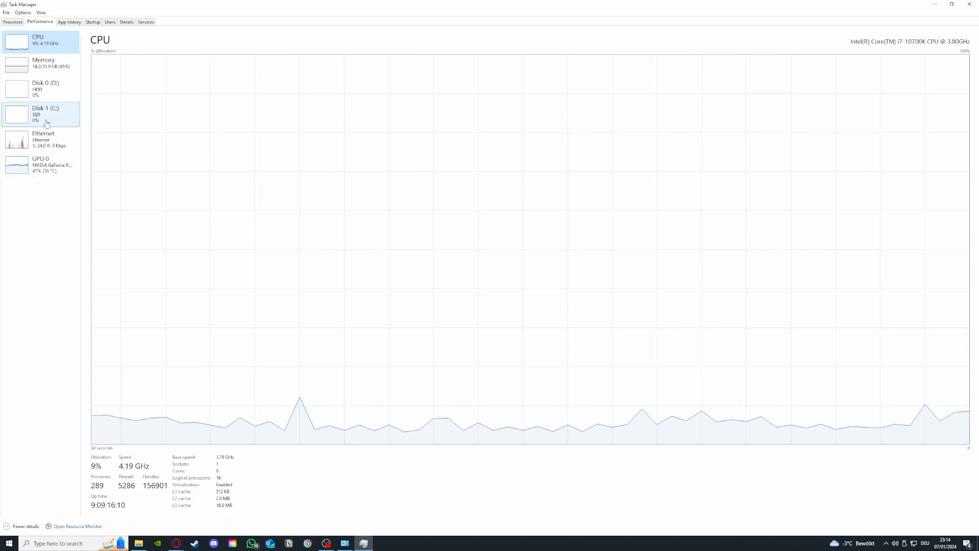
{"action": "left_click", "coordinate": [40, 165]}
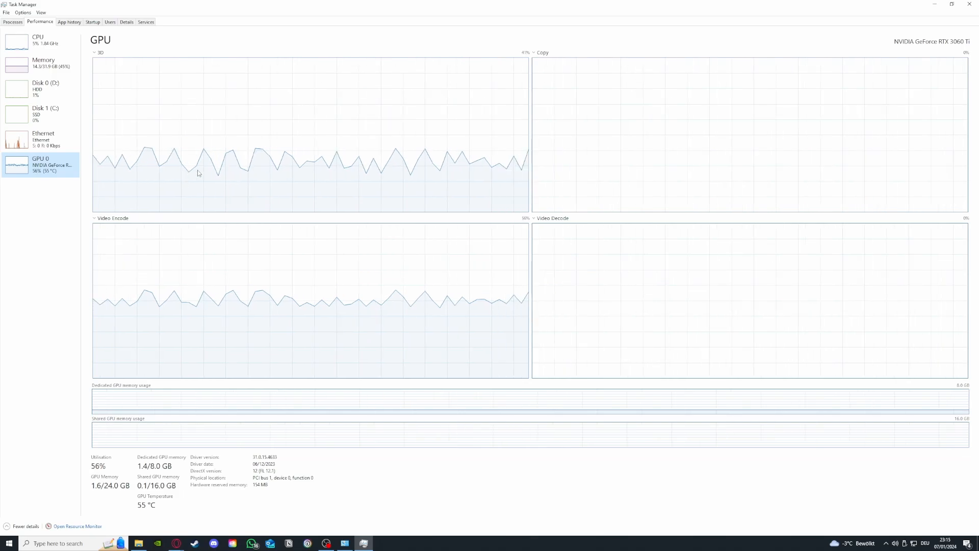
{"action": "left_click", "coordinate": [9, 22]}
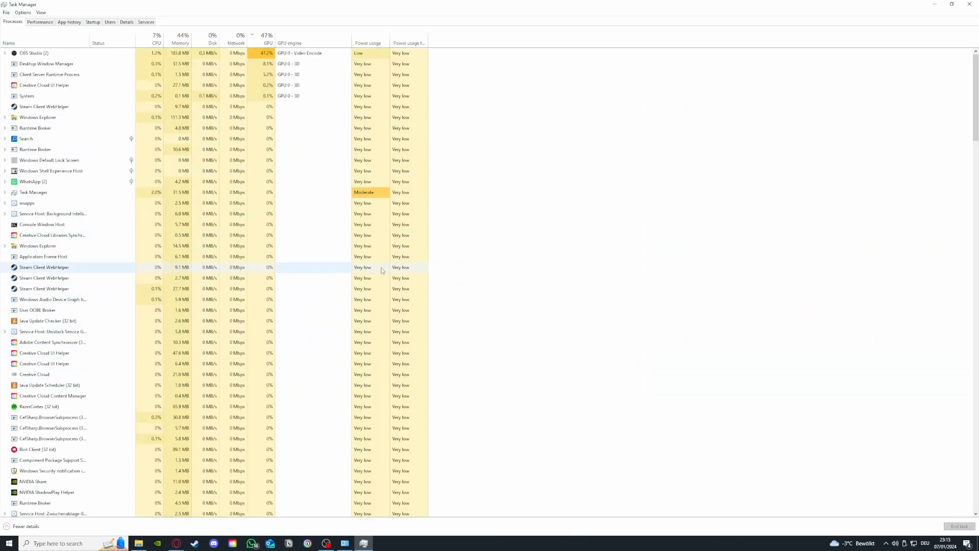
{"action": "scroll", "coordinate": [107, 280], "scroll_direction": "down", "scroll_amount": 2}
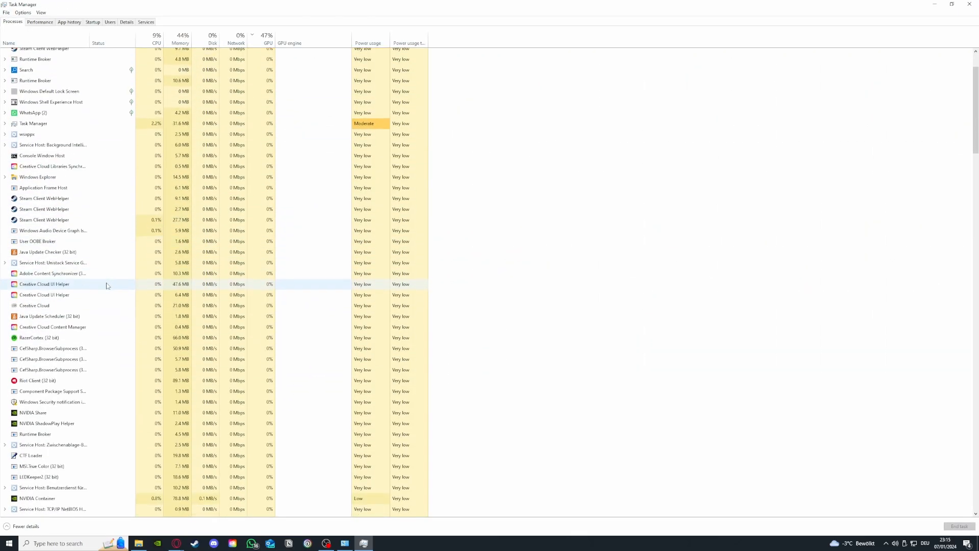
{"action": "scroll", "coordinate": [120, 286], "scroll_direction": "up", "scroll_amount": 2}
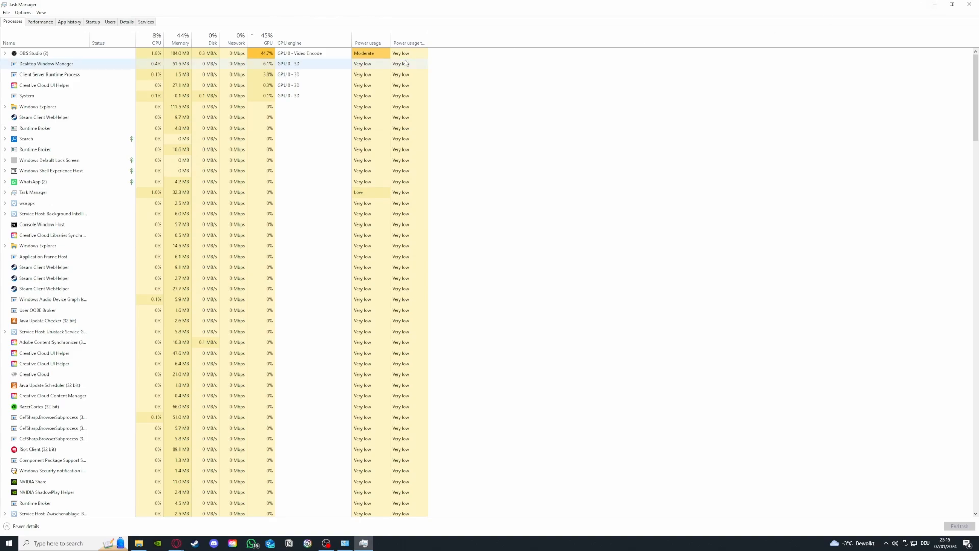
Examine the app history and startup apps, check the available actions for Parsec and iCUE, and close Task Manager.
{"action": "left_click", "coordinate": [73, 25]}
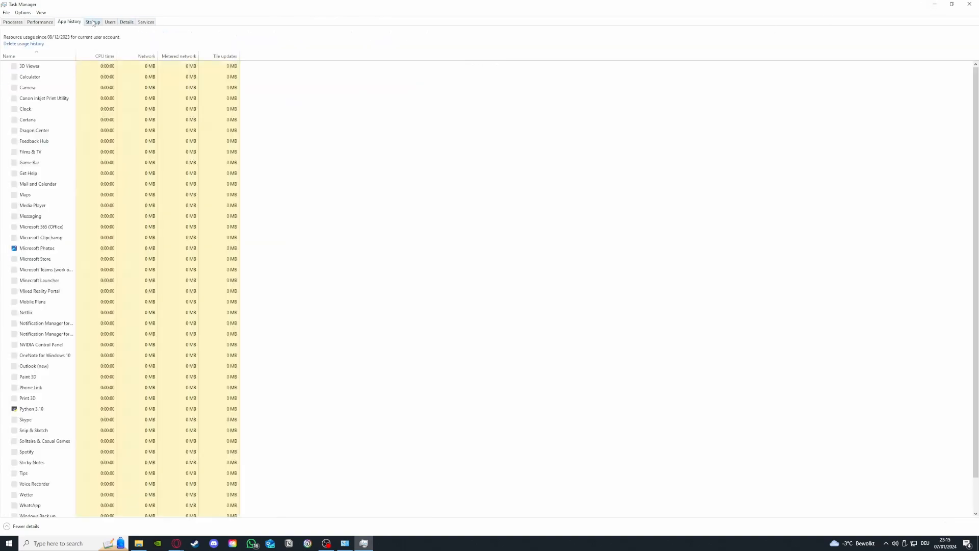
{"action": "key", "text": "ctrl+Tab"}
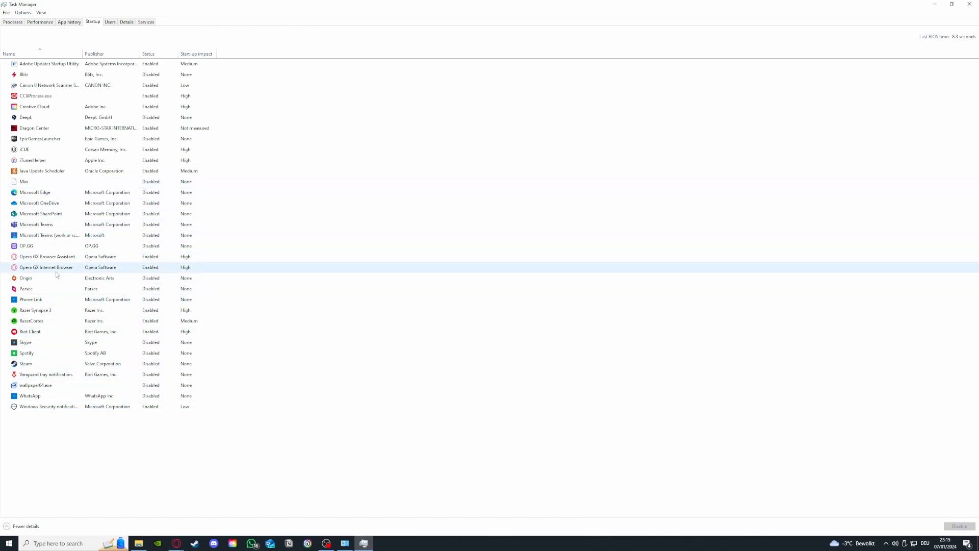
{"action": "left_click", "coordinate": [54, 290]}
{"action": "right_click", "coordinate": [64, 290]}
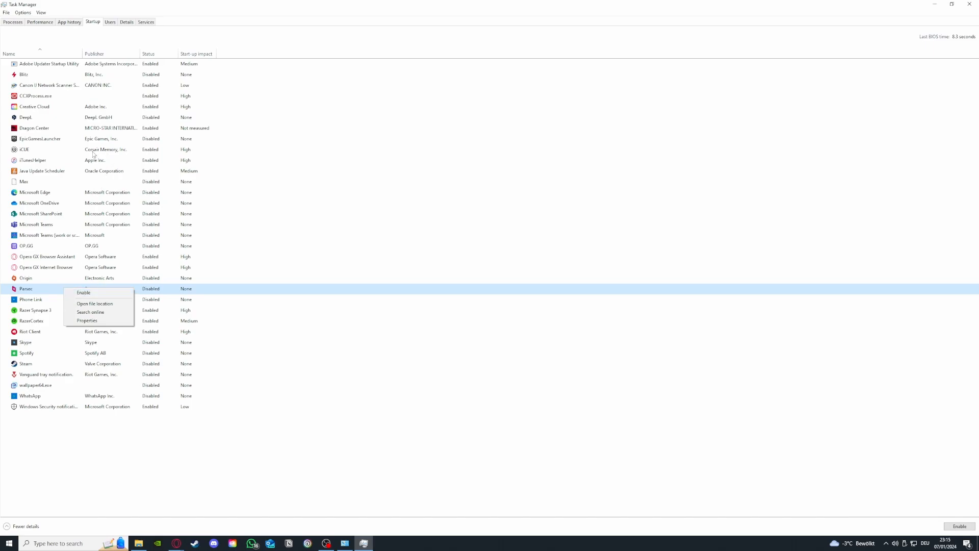
{"action": "left_click", "coordinate": [62, 150]}
{"action": "right_click", "coordinate": [57, 152]}
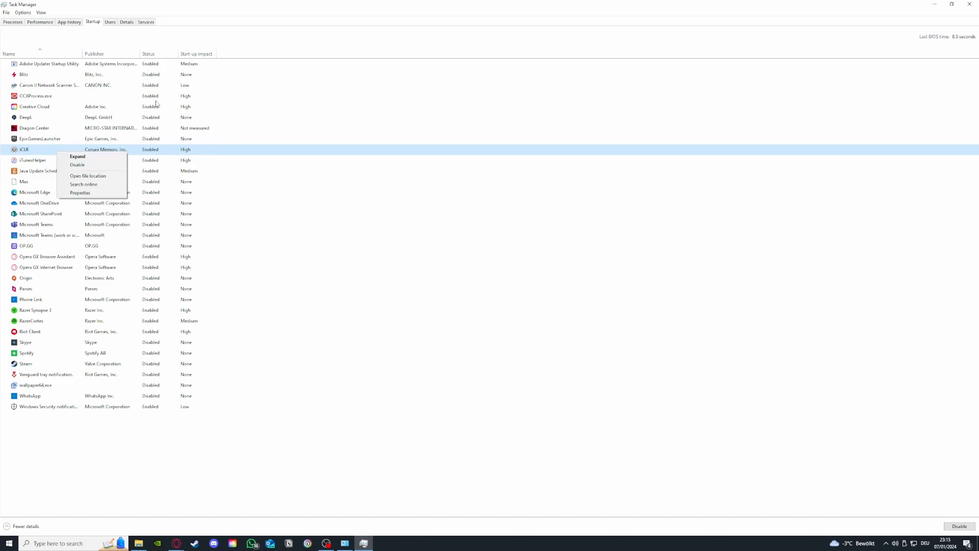
{"action": "left_click", "coordinate": [104, 165]}
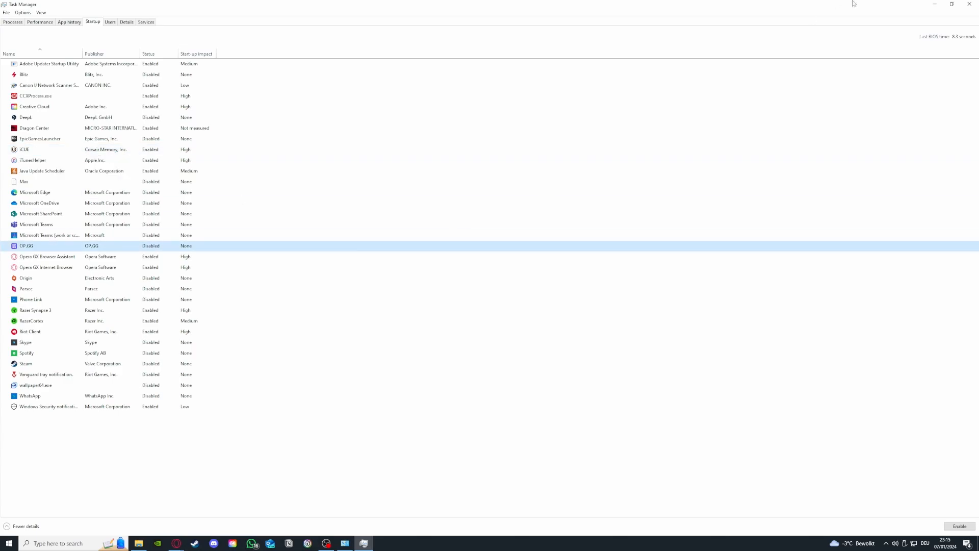
{"action": "left_click", "coordinate": [970, 4]}
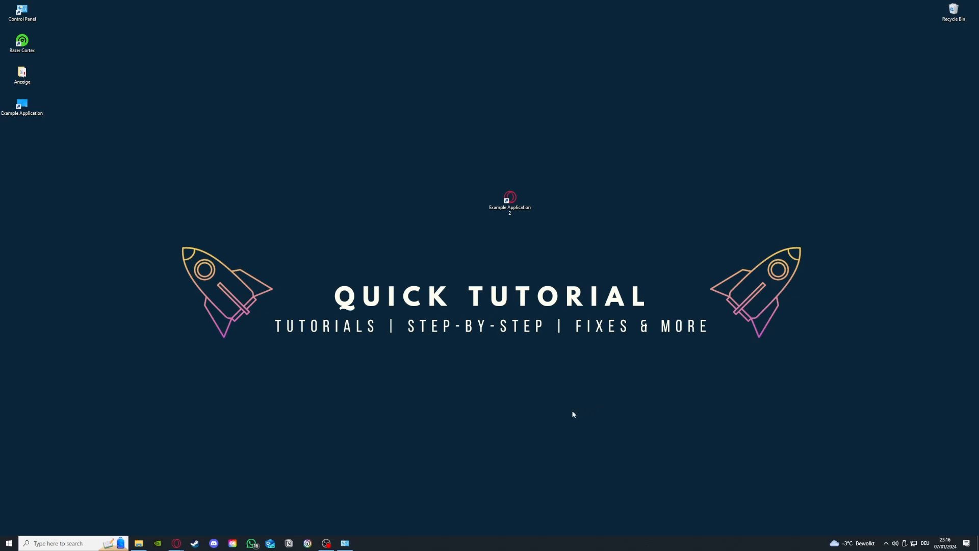
Reopen Task Manager and enlarge its window so that the GPU and power usage columns fit.
{"action": "right_click", "coordinate": [445, 548]}
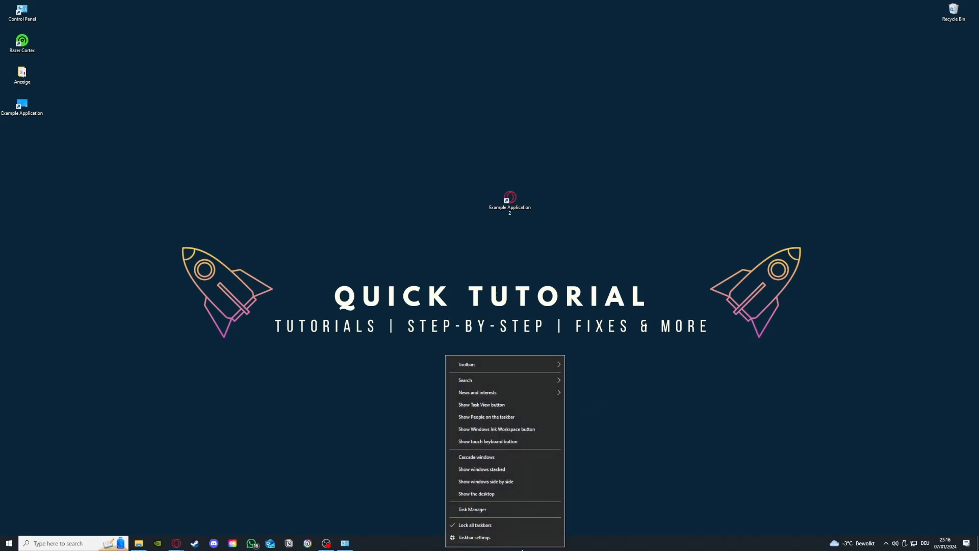
{"action": "left_click", "coordinate": [478, 510]}
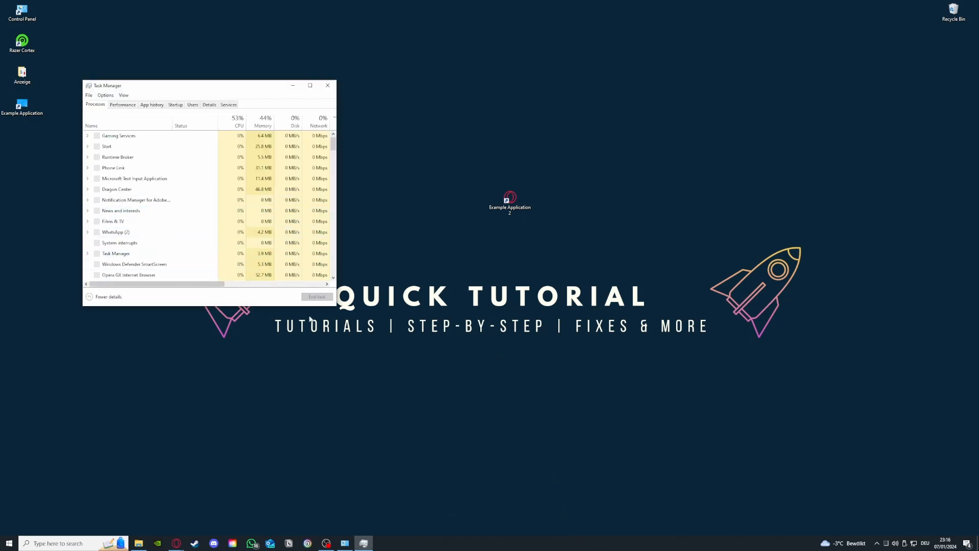
{"action": "left_click_drag", "start_coordinate": [333, 306], "coordinate": [637, 437]}
Look through the individual Steam Client WebHelper processes in the process list, and close Task Manager.
{"action": "left_click", "coordinate": [211, 264]}
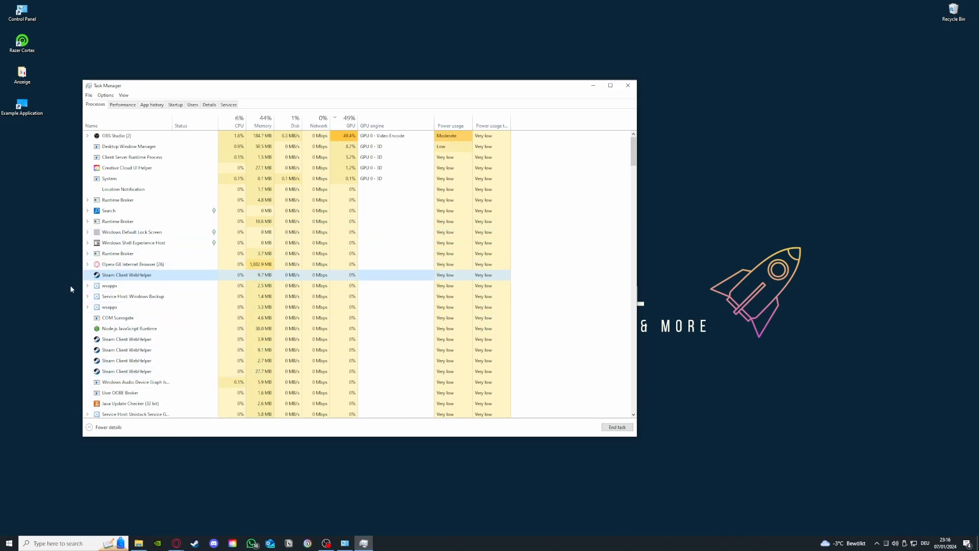
{"action": "scroll", "coordinate": [99, 374], "scroll_direction": "down", "scroll_amount": 3}
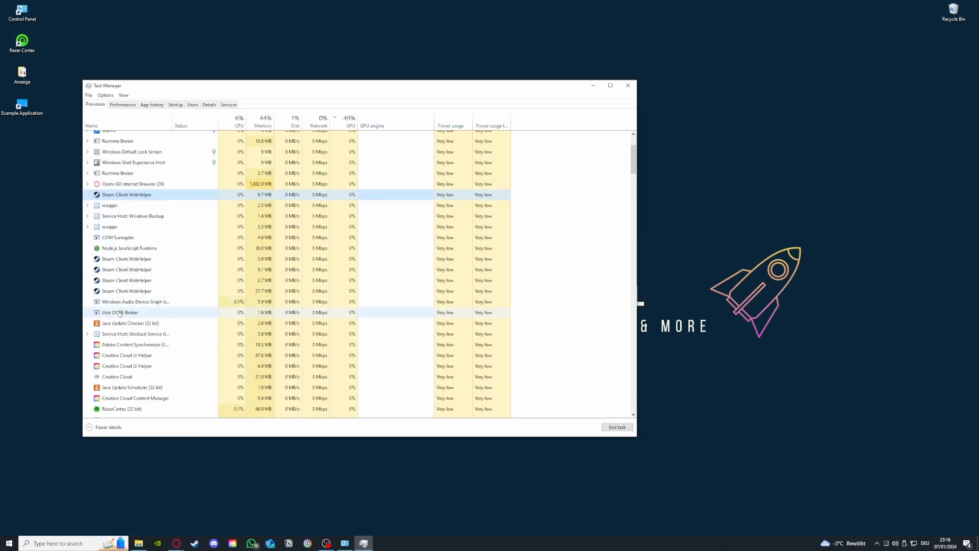
{"action": "left_click", "coordinate": [116, 257]}
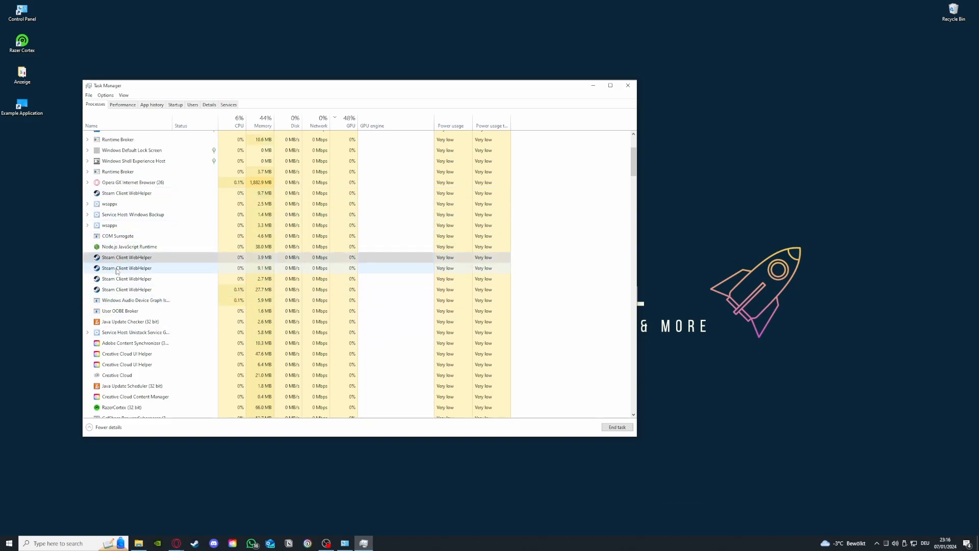
{"action": "left_click", "coordinate": [117, 269]}
{"action": "left_click", "coordinate": [119, 280]}
{"action": "left_click", "coordinate": [121, 291]}
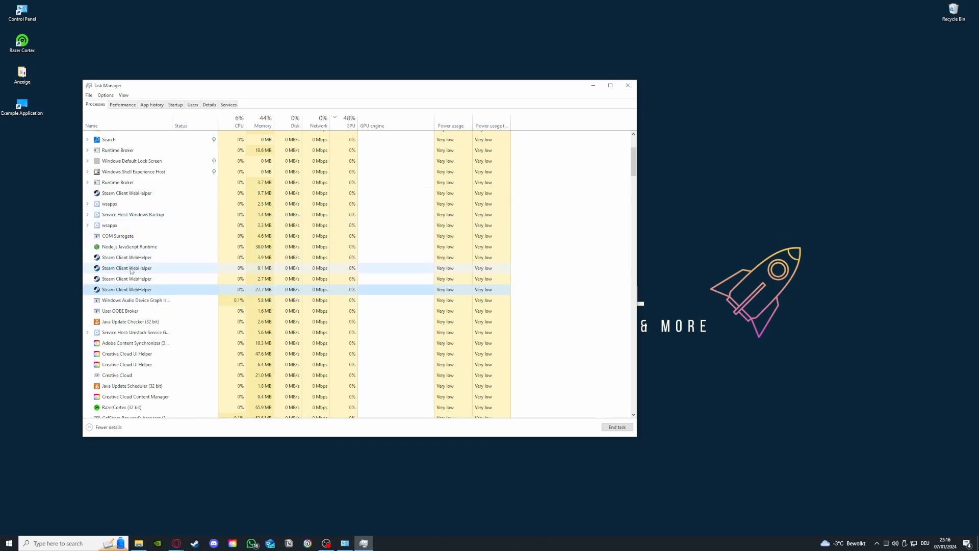
{"action": "left_click", "coordinate": [627, 84]}
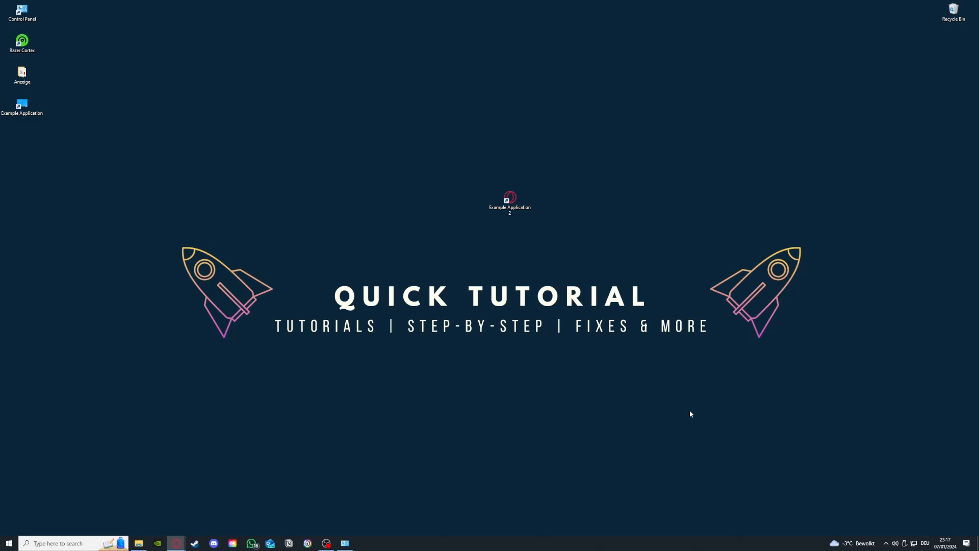
Open Administrative Tools from the System and Security window and move its window clear of the Control Panel.
{"action": "left_click", "coordinate": [344, 543]}
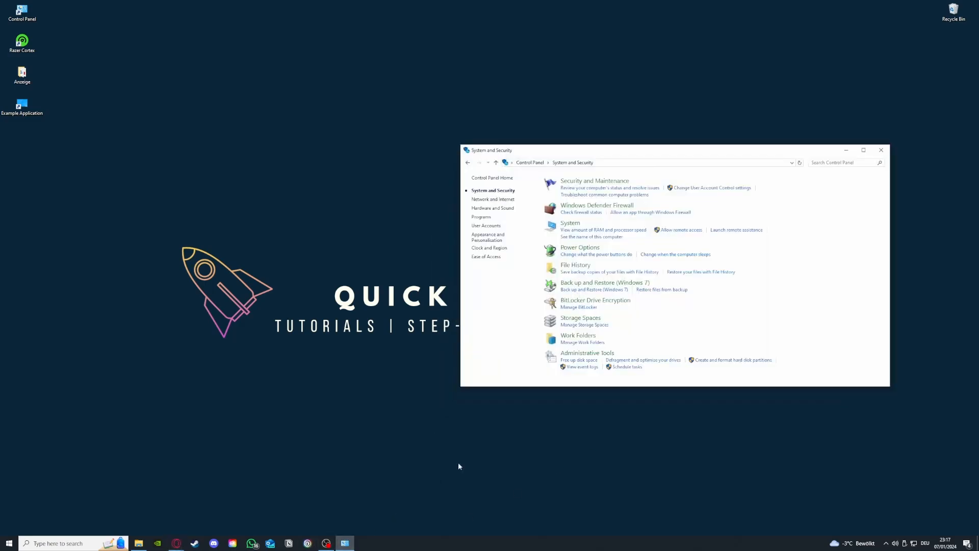
{"action": "mouse_move", "coordinate": [582, 360]}
{"action": "left_mouse_down"}
{"action": "mouse_move", "coordinate": [452, 342]}
{"action": "mouse_move", "coordinate": [574, 355]}
{"action": "left_mouse_up"}
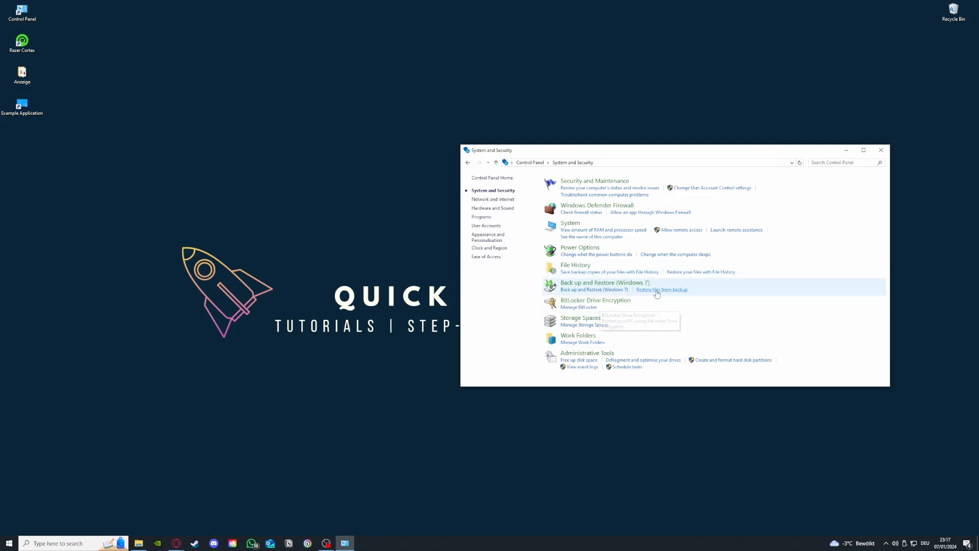
{"action": "left_click", "coordinate": [605, 354]}
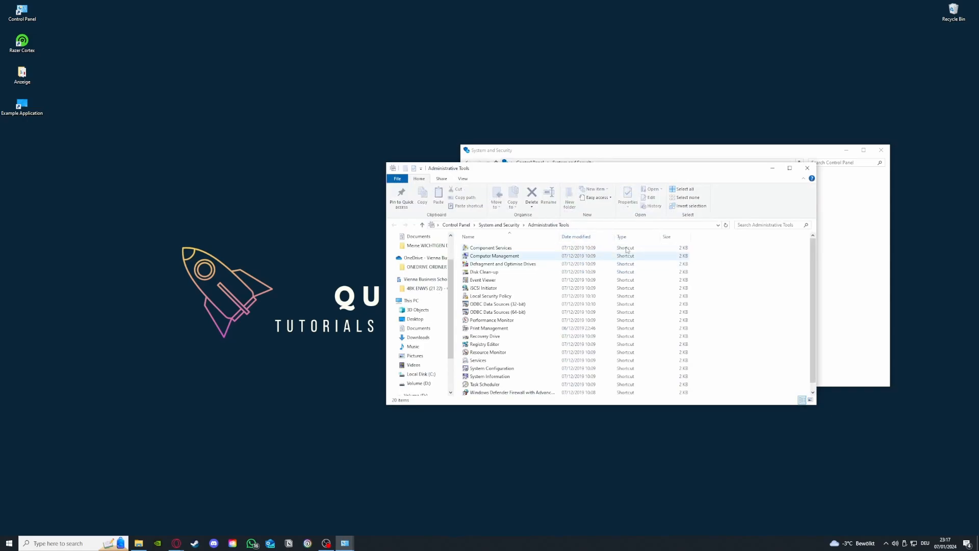
{"action": "left_click_drag", "start_coordinate": [604, 171], "coordinate": [239, 113]}
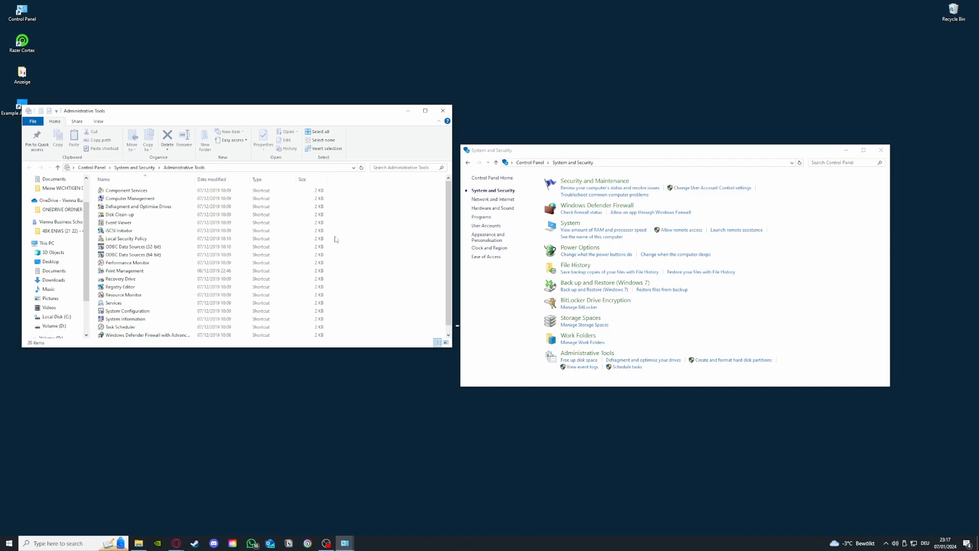
{"action": "left_click", "coordinate": [79, 543]}
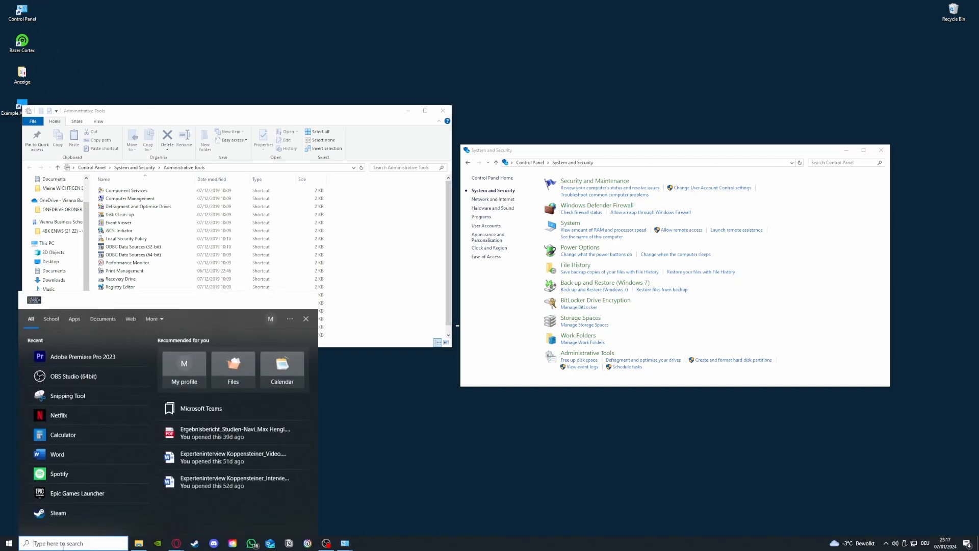
{"action": "left_click", "coordinate": [342, 403]}
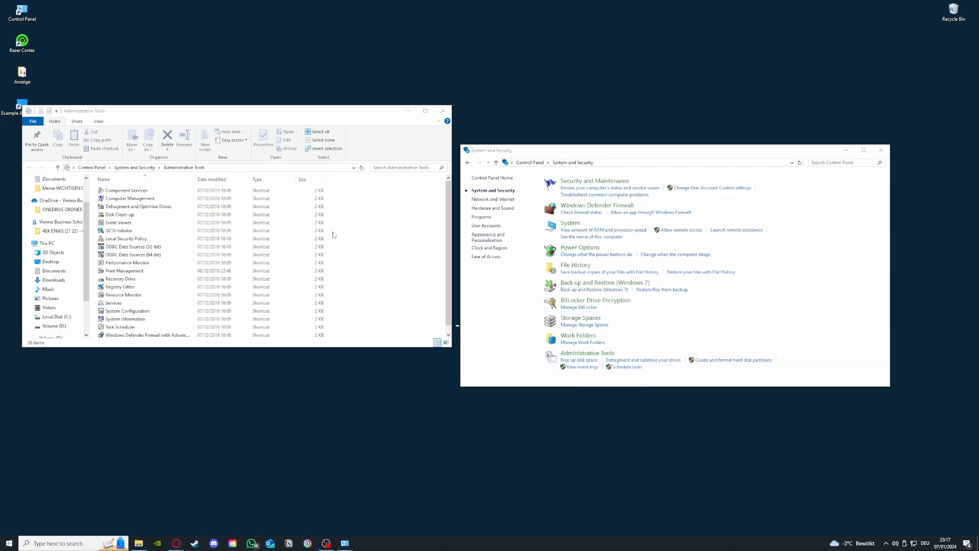
Check which drives Disk Clean-up offers for cleaning, and close it together with the Administrative Tools and Control Panel windows.
{"action": "double_click", "coordinate": [126, 215]}
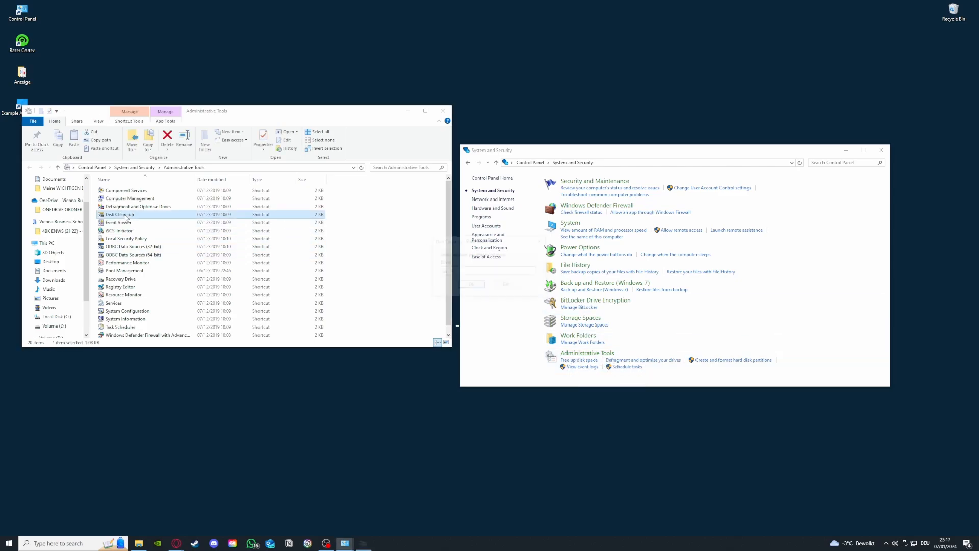
{"action": "left_click", "coordinate": [480, 271]}
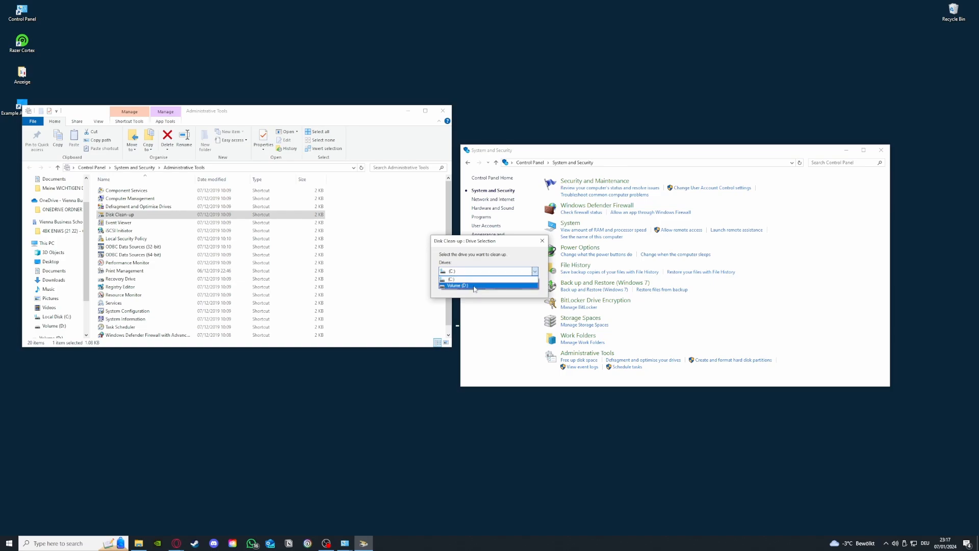
{"action": "left_click", "coordinate": [508, 256]}
{"action": "left_click", "coordinate": [542, 244]}
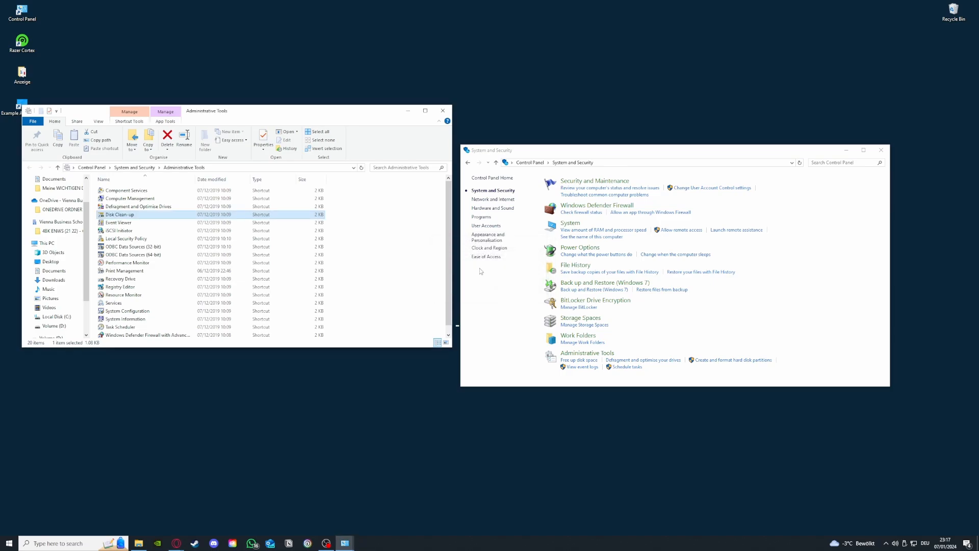
{"action": "left_click", "coordinate": [442, 110]}
{"action": "left_click", "coordinate": [881, 150]}
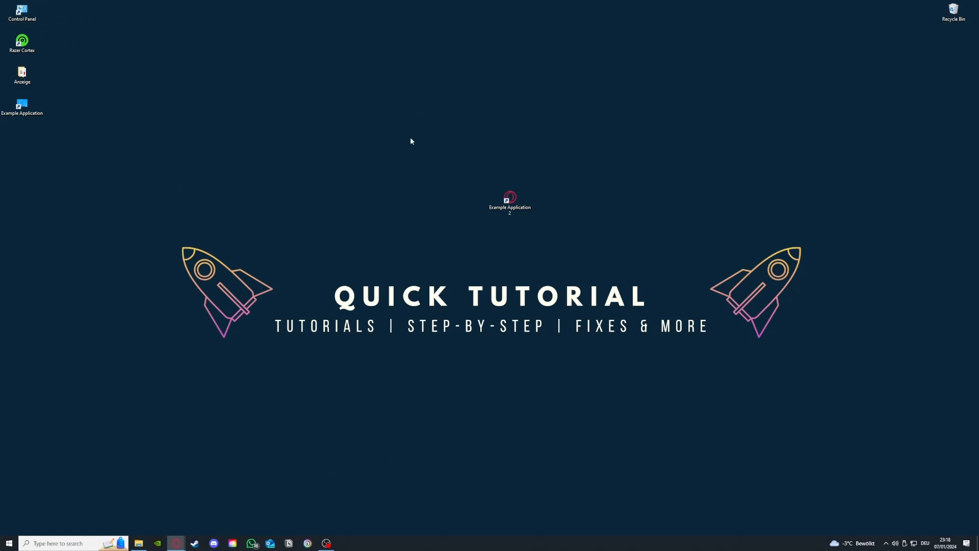
Open the Control Panel's list of programs that can be uninstalled and look through the installed programs.
{"action": "double_click", "coordinate": [37, 14]}
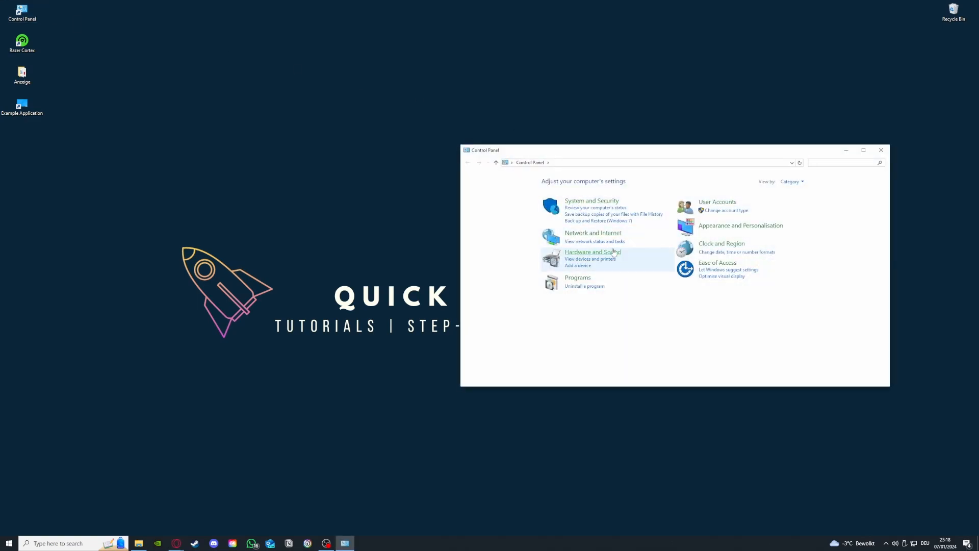
{"action": "left_click", "coordinate": [586, 290]}
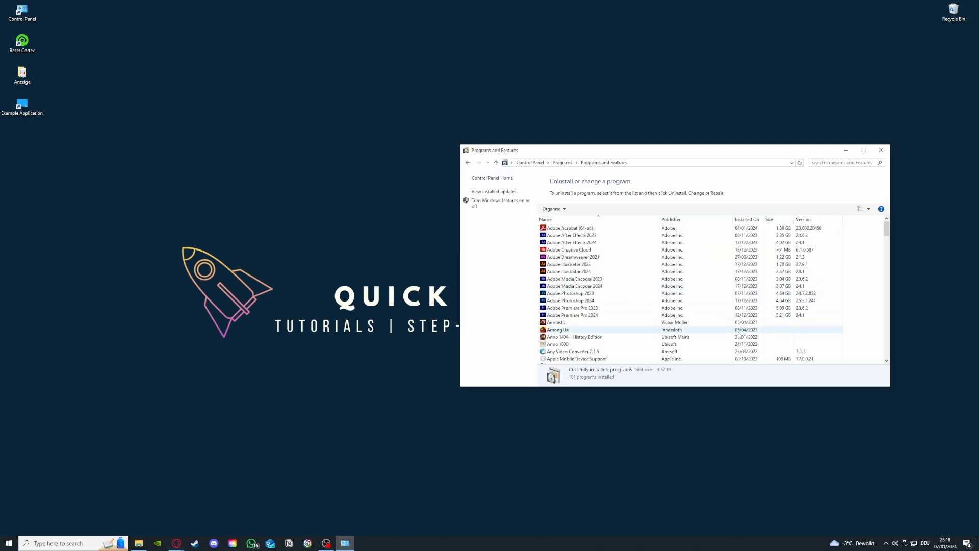
{"action": "scroll", "coordinate": [679, 306], "scroll_direction": "down", "scroll_amount": 15}
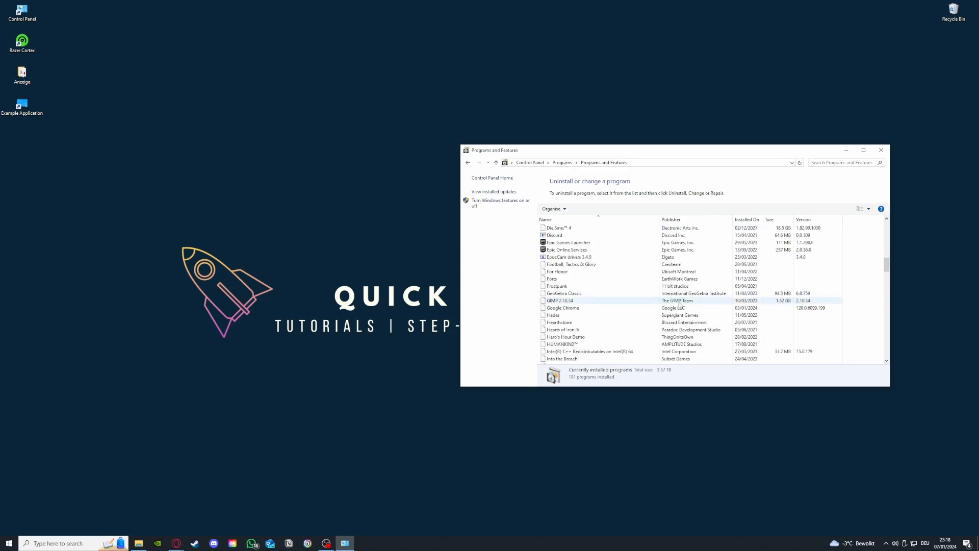
{"action": "scroll", "coordinate": [680, 306], "scroll_direction": "down", "scroll_amount": 12}
{"action": "scroll", "coordinate": [634, 309], "scroll_direction": "up", "scroll_amount": 6}
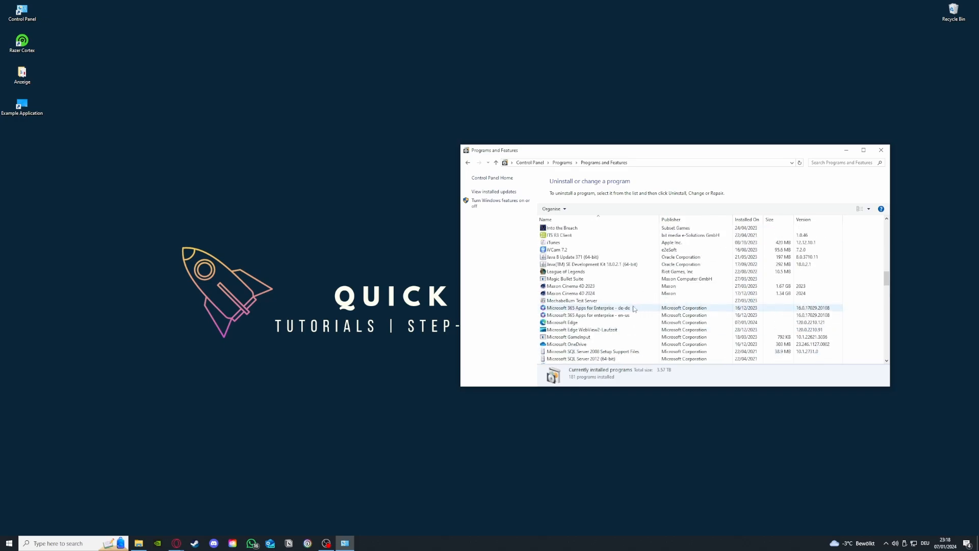
Show the uninstall option for Microsoft Teams in the installed programs list and dismiss it without uninstalling.
{"action": "scroll", "coordinate": [634, 310], "scroll_direction": "down", "scroll_amount": 3}
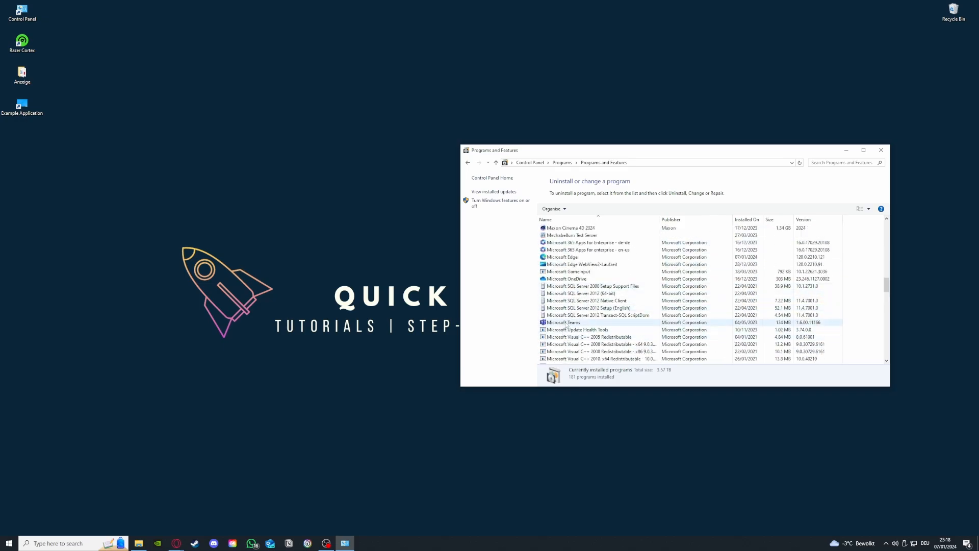
{"action": "left_click", "coordinate": [566, 324]}
{"action": "right_click", "coordinate": [566, 325]}
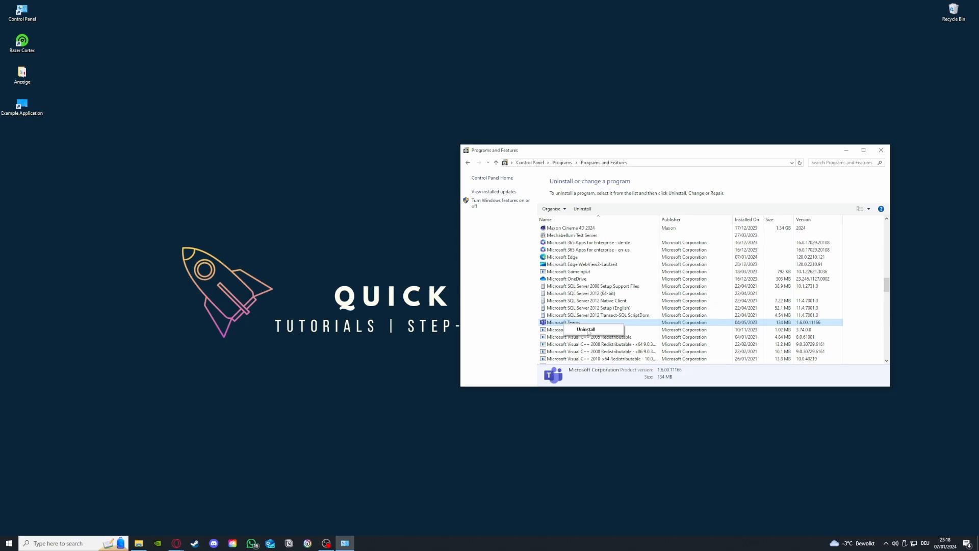
{"action": "left_click", "coordinate": [488, 264]}
Return to the Control Panel home, search it for "window" and open Windows Defender Firewall.
{"action": "left_click", "coordinate": [469, 164]}
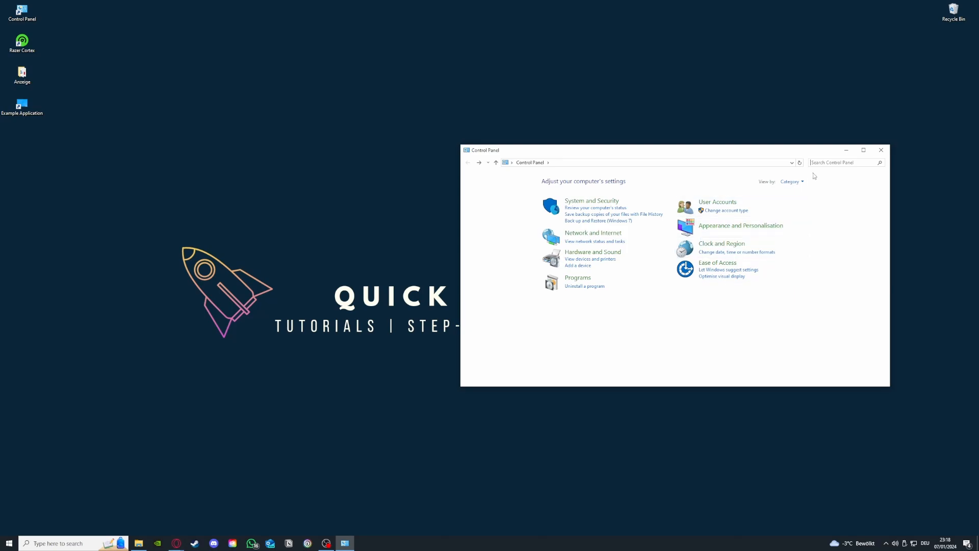
{"action": "type", "text": "window"}
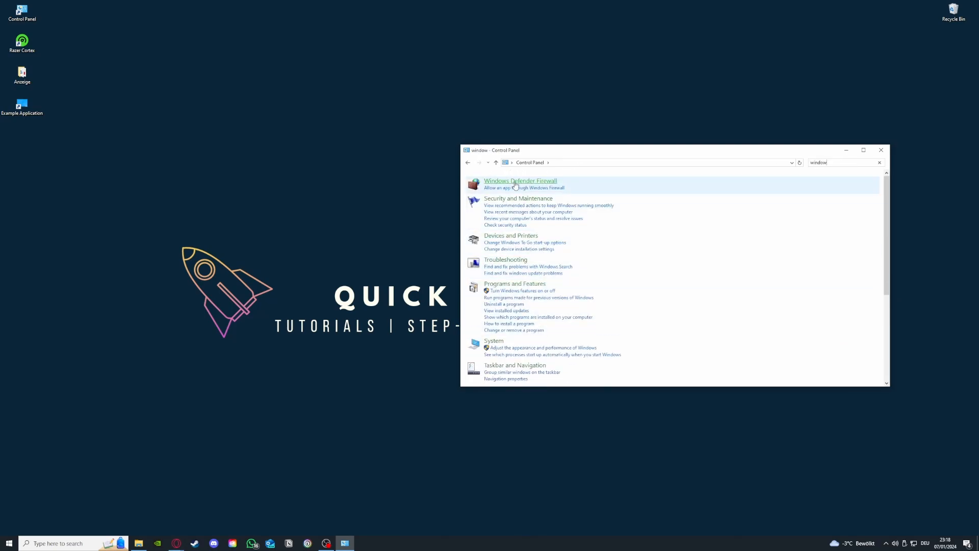
{"action": "left_click", "coordinate": [520, 181]}
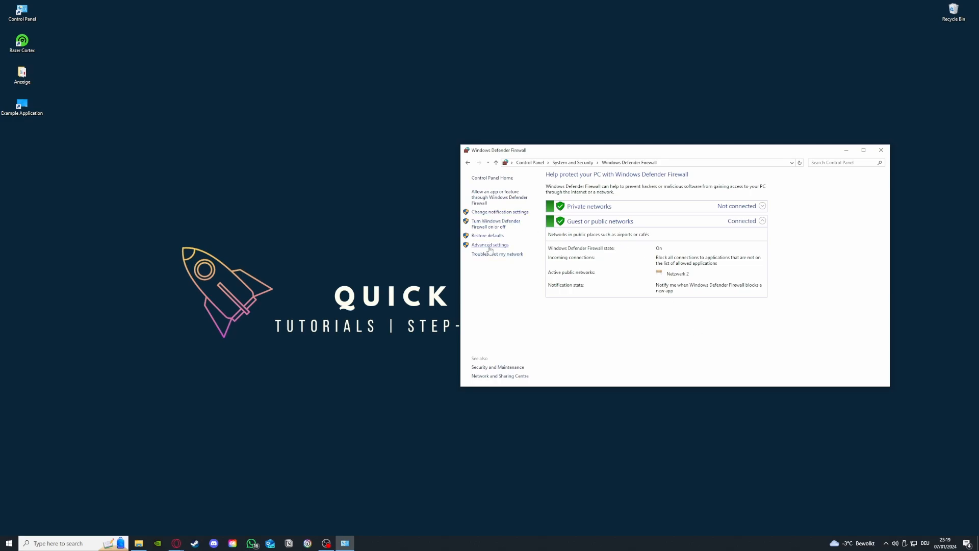
Look through the apps and features allowed through Windows Defender Firewall, and return to the firewall overview.
{"action": "left_click", "coordinate": [493, 198]}
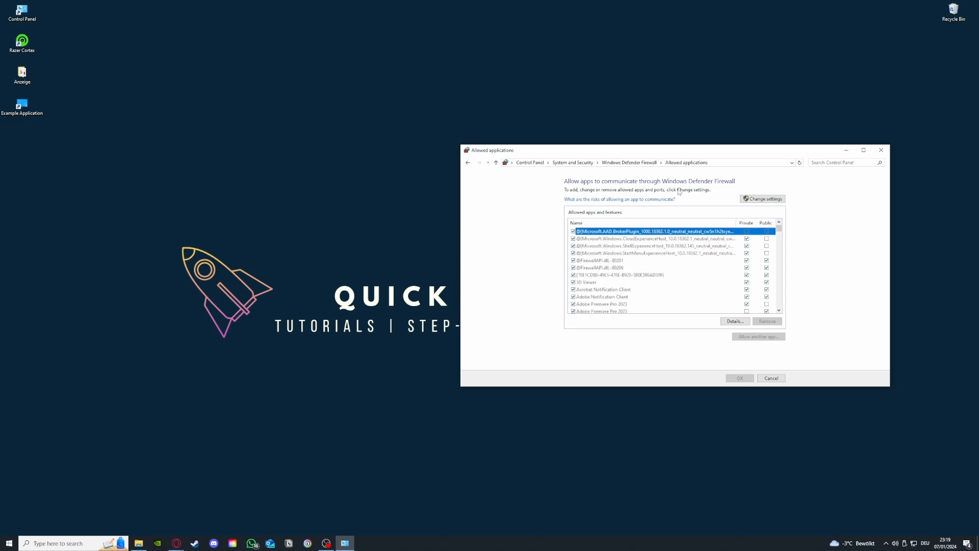
{"action": "left_click", "coordinate": [469, 163]}
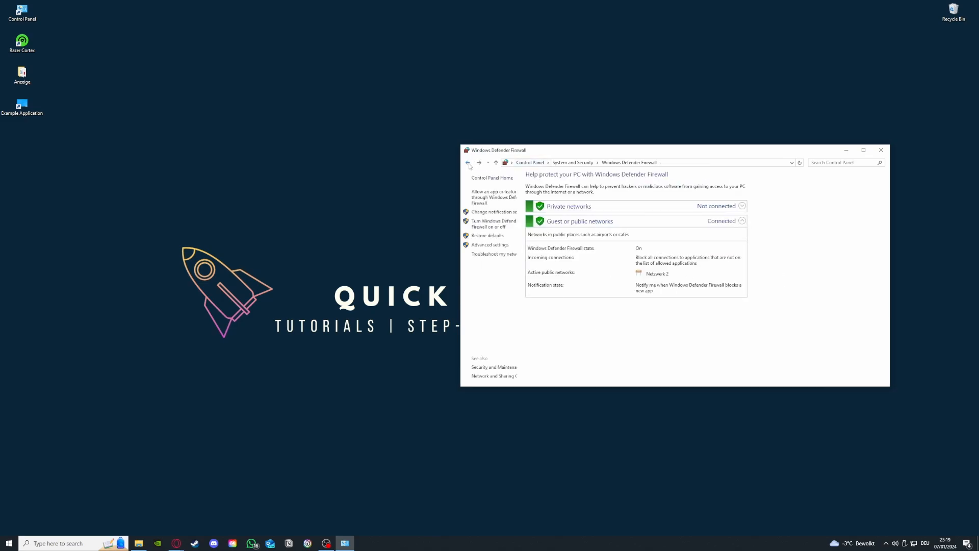
{"action": "left_click", "coordinate": [491, 198]}
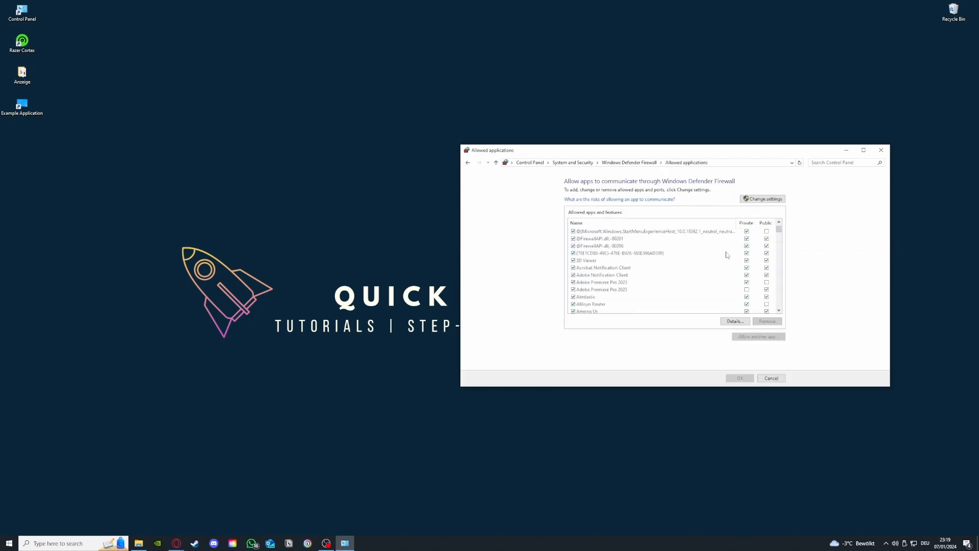
{"action": "scroll", "coordinate": [727, 254], "scroll_direction": "down", "scroll_amount": 10}
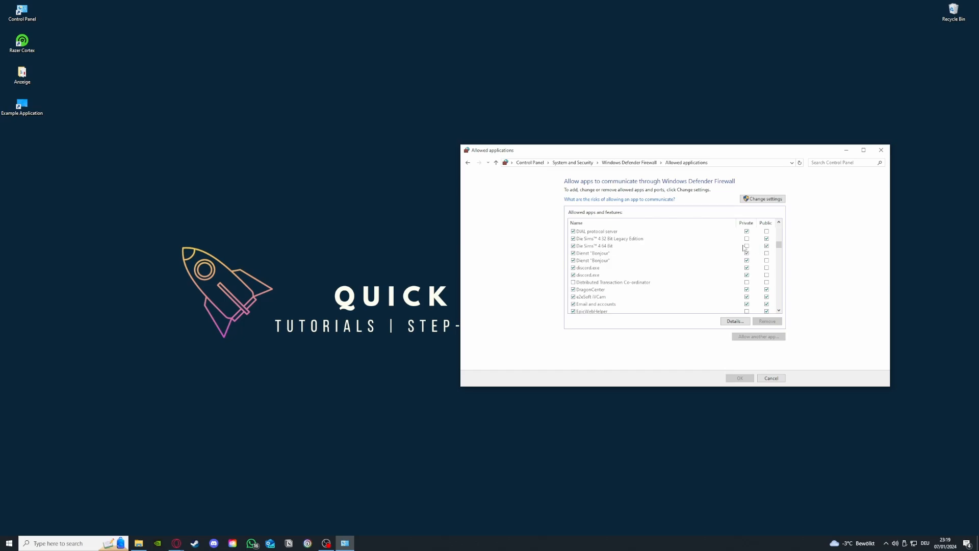
{"action": "left_click", "coordinate": [467, 163]}
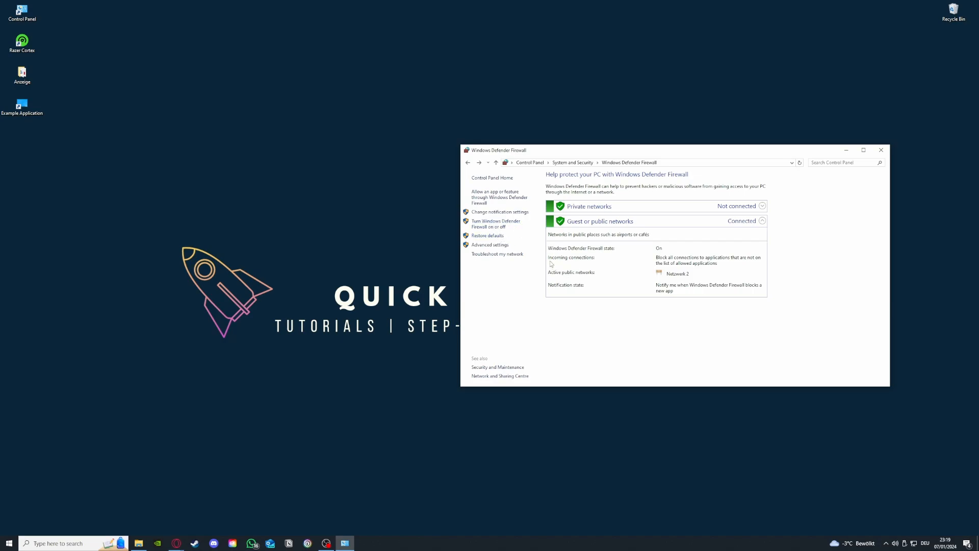
Open the advanced settings of Windows Defender Firewall and look through the inbound rules.
{"action": "left_click", "coordinate": [490, 245]}
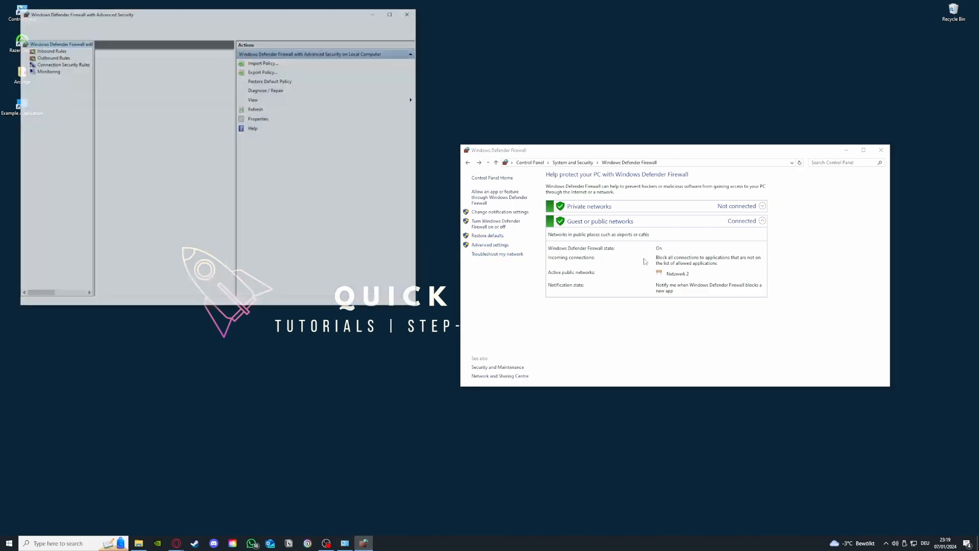
{"action": "scroll", "coordinate": [152, 118], "scroll_direction": "down", "scroll_amount": 3}
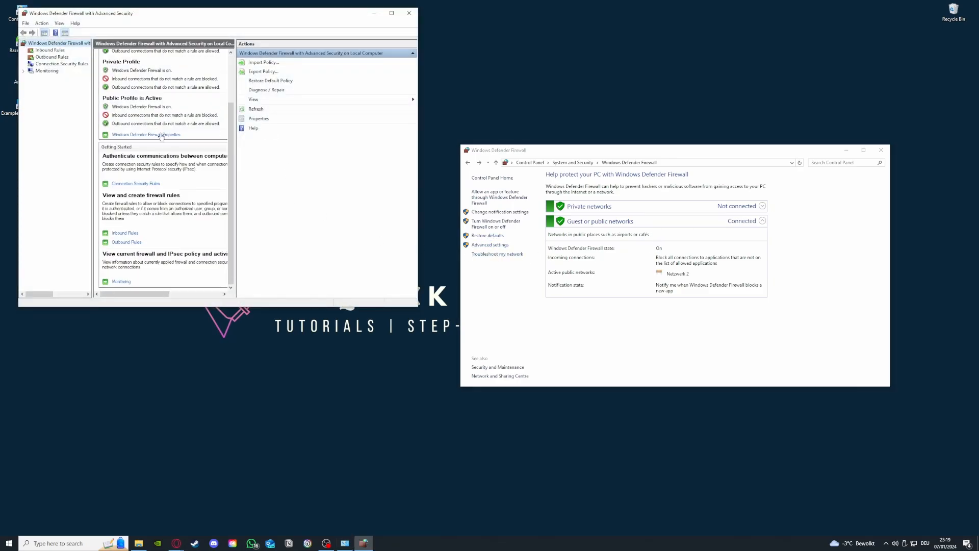
{"action": "left_click", "coordinate": [50, 51]}
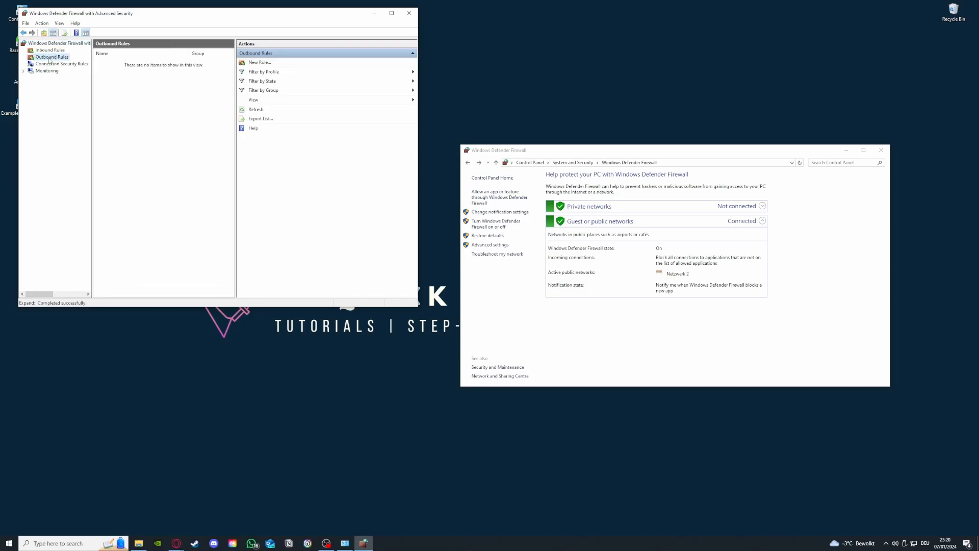
{"action": "left_click", "coordinate": [51, 56]}
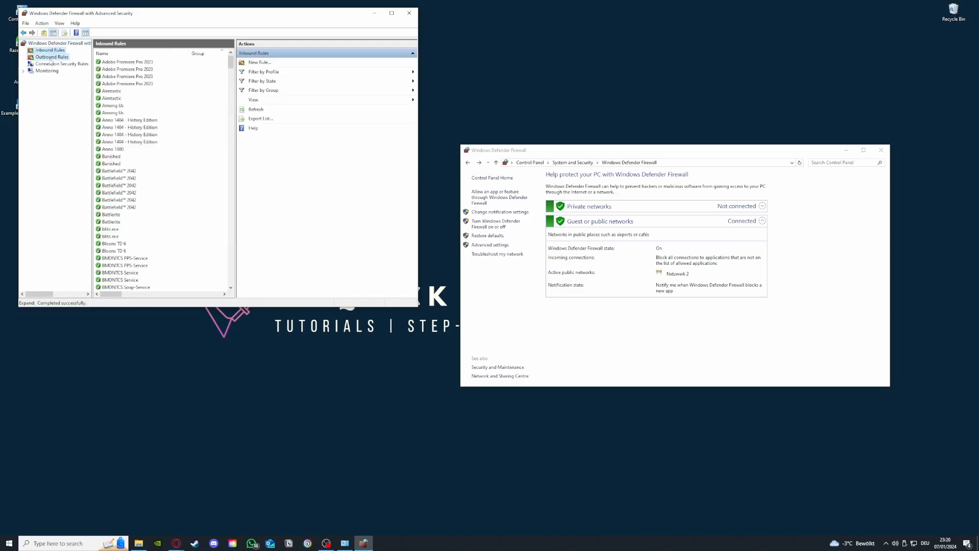
{"action": "left_click", "coordinate": [50, 50]}
{"action": "scroll", "coordinate": [160, 152], "scroll_direction": "down", "scroll_amount": 5}
{"action": "scroll", "coordinate": [160, 153], "scroll_direction": "down", "scroll_amount": 15}
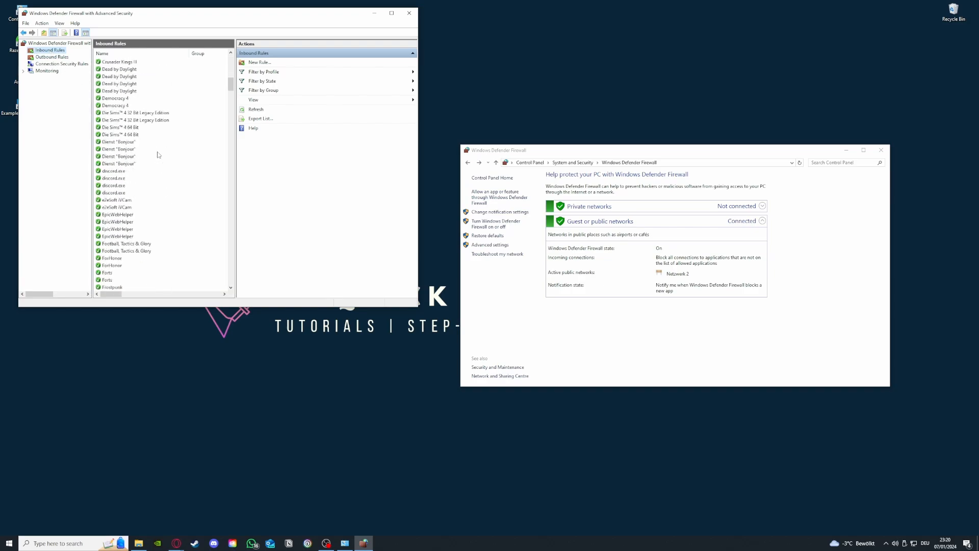
Check the rule types offered for a new inbound rule, cancel the wizard and look through more inbound rules.
{"action": "left_click", "coordinate": [274, 63]}
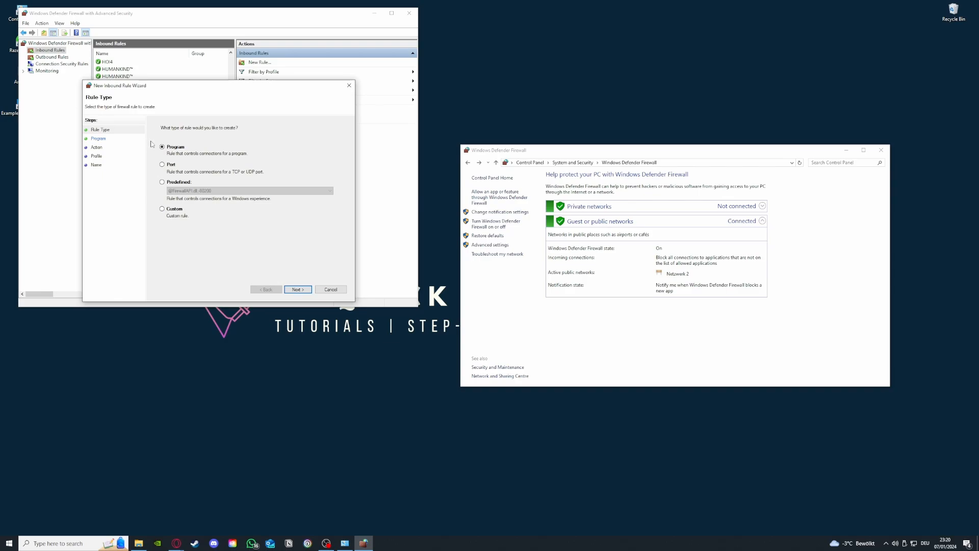
{"action": "left_click", "coordinate": [352, 88]}
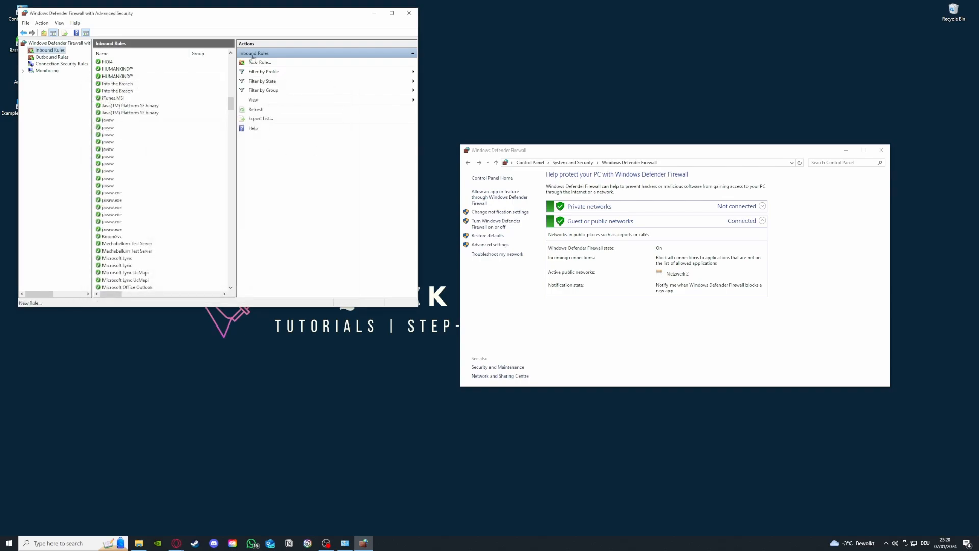
{"action": "scroll", "coordinate": [180, 246], "scroll_direction": "down", "scroll_amount": 15}
{"action": "scroll", "coordinate": [180, 247], "scroll_direction": "down", "scroll_amount": 8}
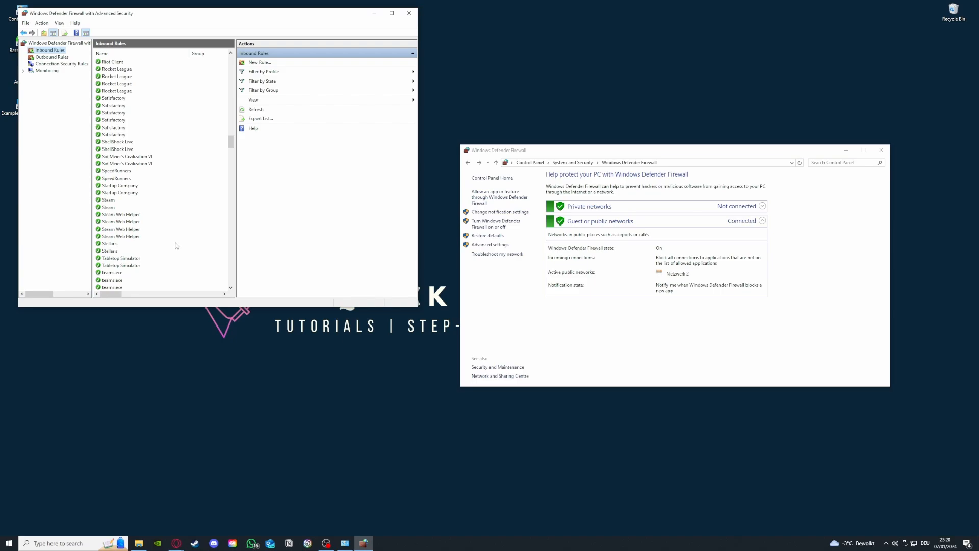
Switch to the outbound rules, look through them and return to the start of the list.
{"action": "left_click", "coordinate": [52, 57]}
{"action": "left_click", "coordinate": [51, 52]}
{"action": "left_click", "coordinate": [52, 57]}
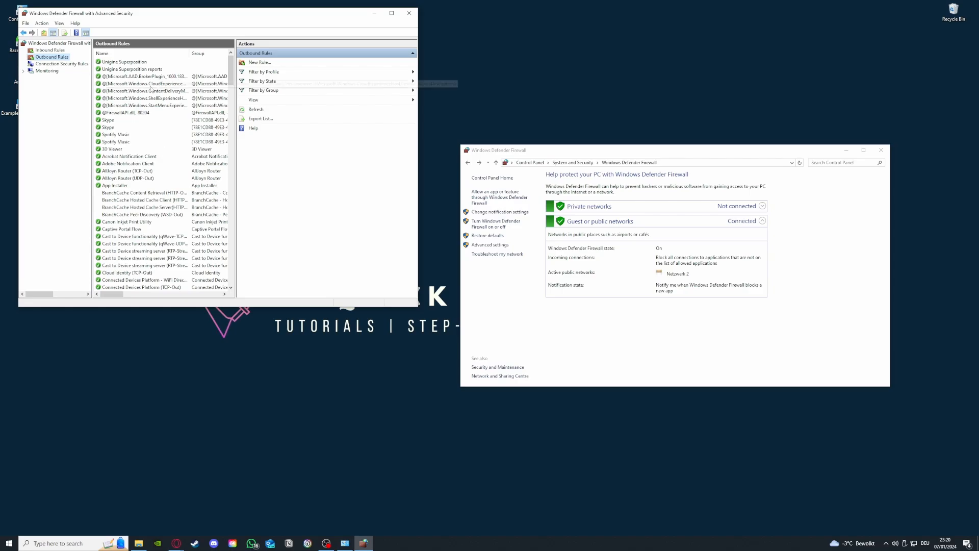
{"action": "scroll", "coordinate": [148, 91], "scroll_direction": "down", "scroll_amount": 15}
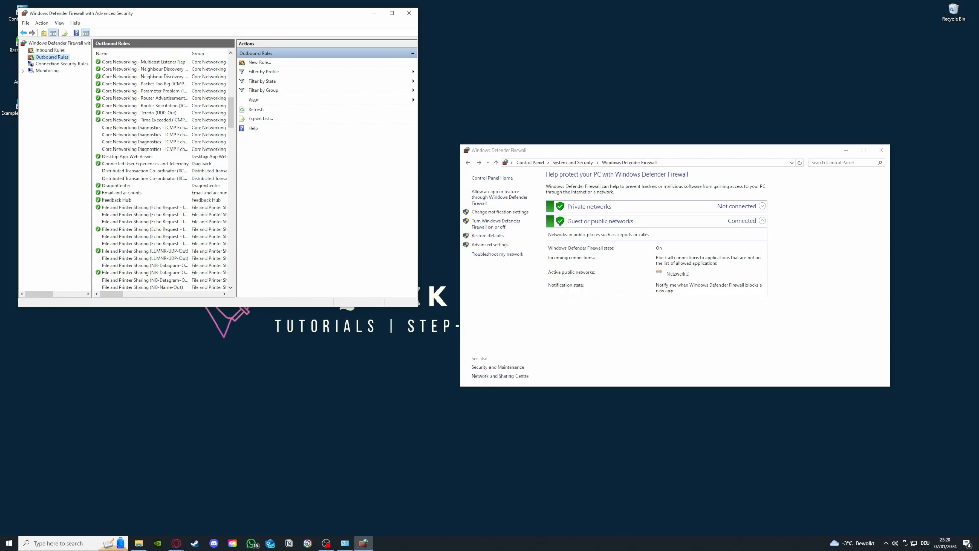
{"action": "key", "text": "alt+Tab"}
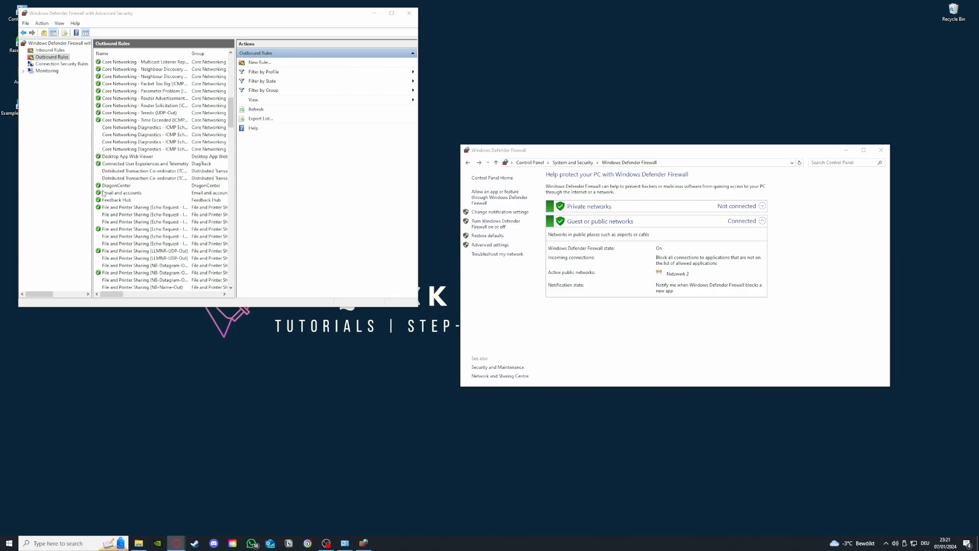
{"action": "scroll", "coordinate": [104, 193], "scroll_direction": "up", "scroll_amount": 10}
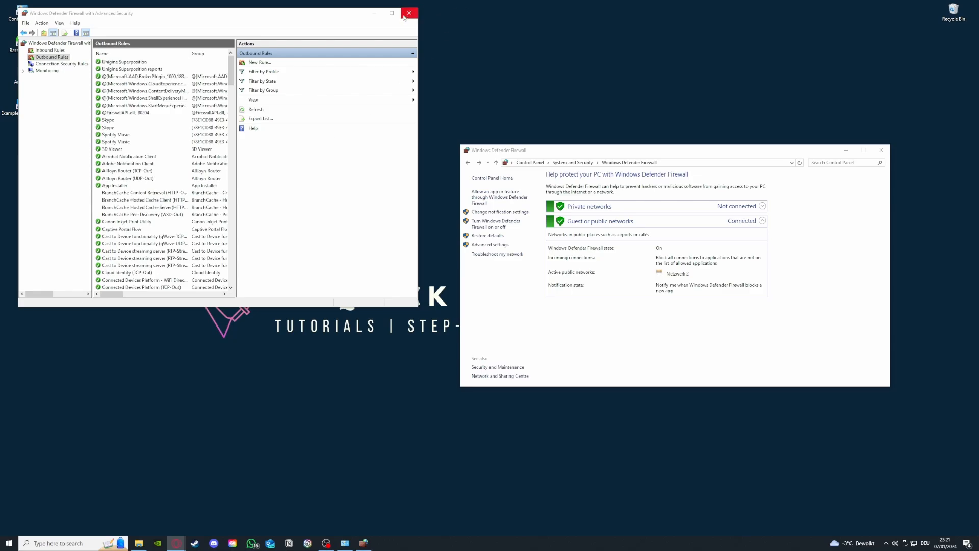
Show the inbound and outbound rule lists once more, and close both firewall windows.
{"action": "left_click", "coordinate": [43, 50]}
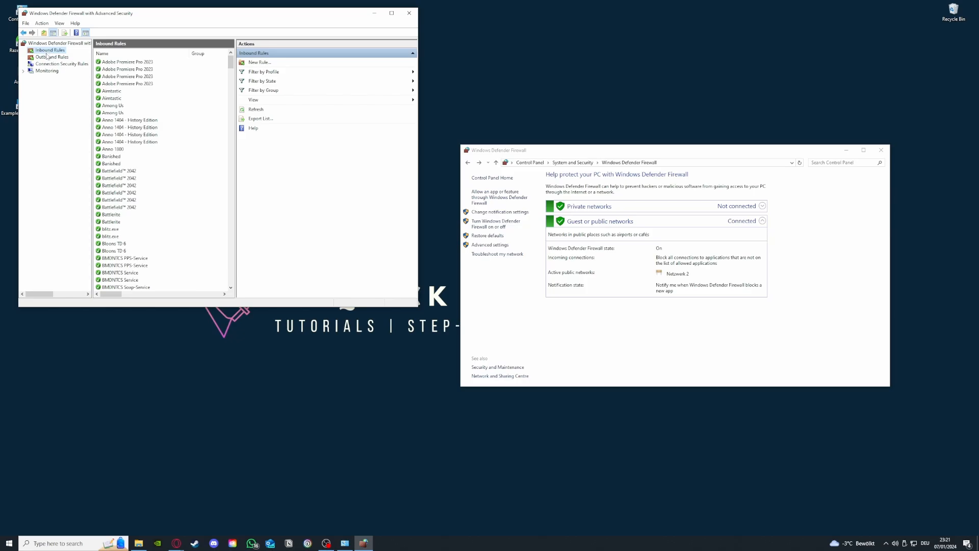
{"action": "left_click", "coordinate": [48, 57]}
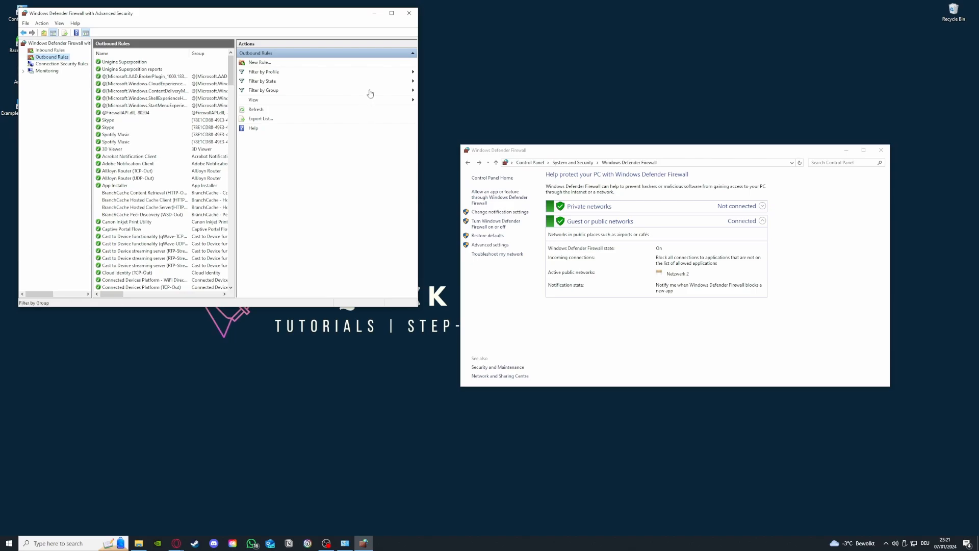
{"action": "left_click", "coordinate": [409, 13]}
{"action": "left_click", "coordinate": [881, 151]}
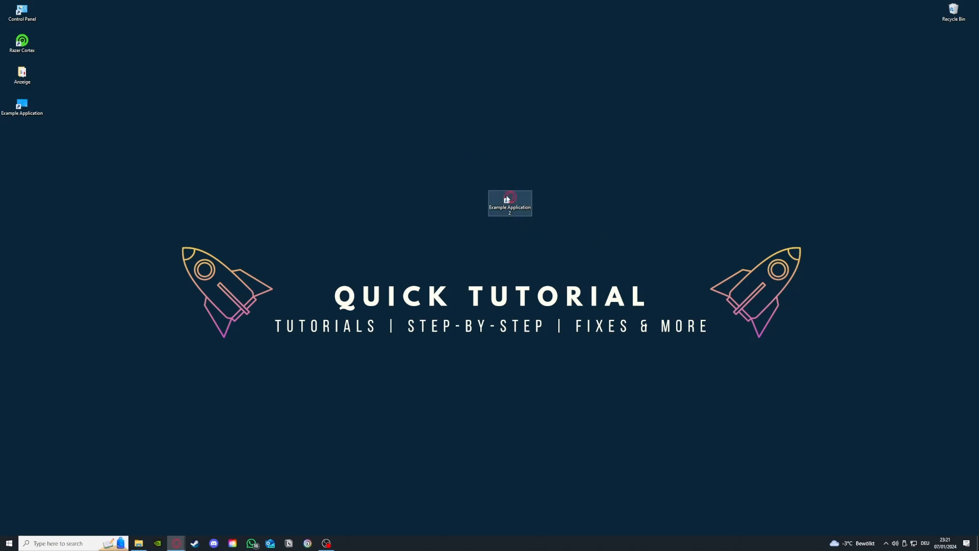
Move the Example Application 2 shortcut to another free spot on the desktop, above the QUICK TUTORIAL wallpaper text.
{"action": "left_click_drag", "start_coordinate": [510, 200], "coordinate": [377, 170]}
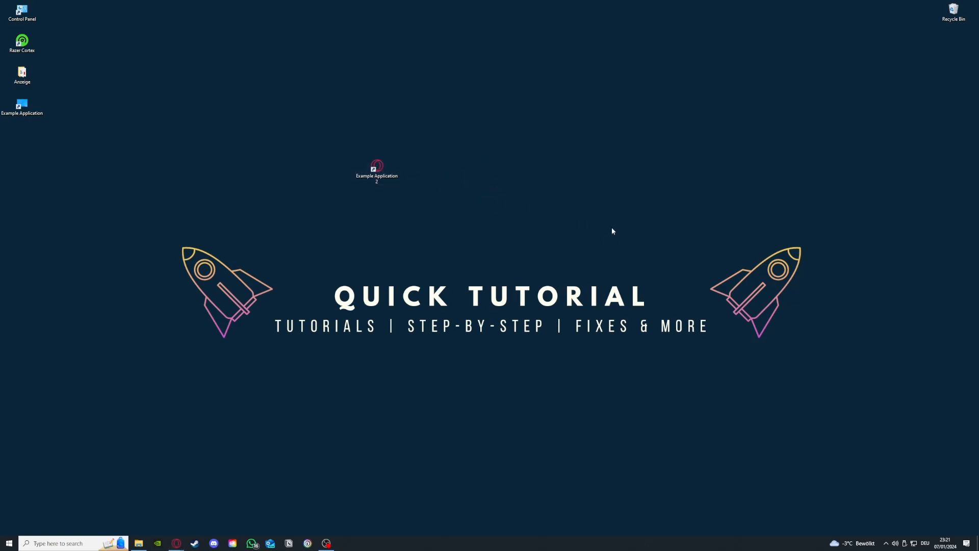